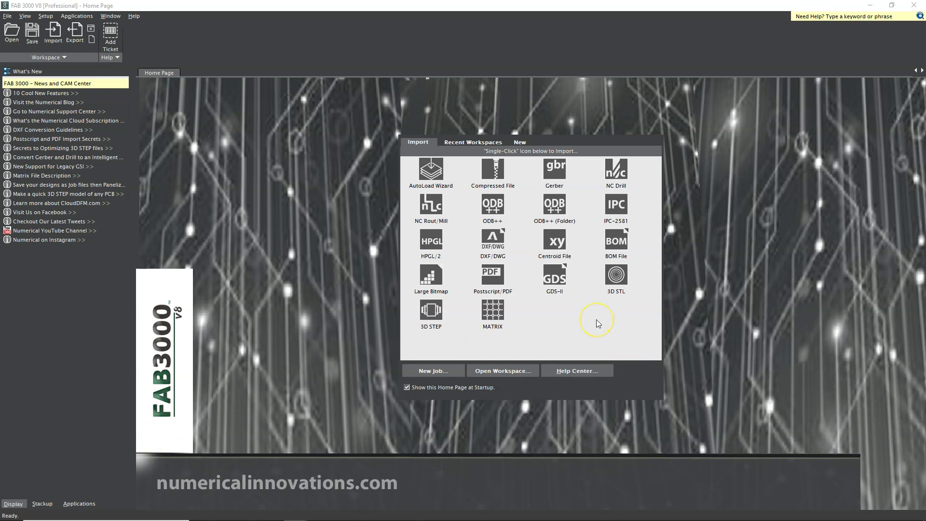
# Step: Start an IPC-2581 import of the 200-0970-01c_rev_A design file from the Home Page Import tab
pyautogui.click(598, 323)
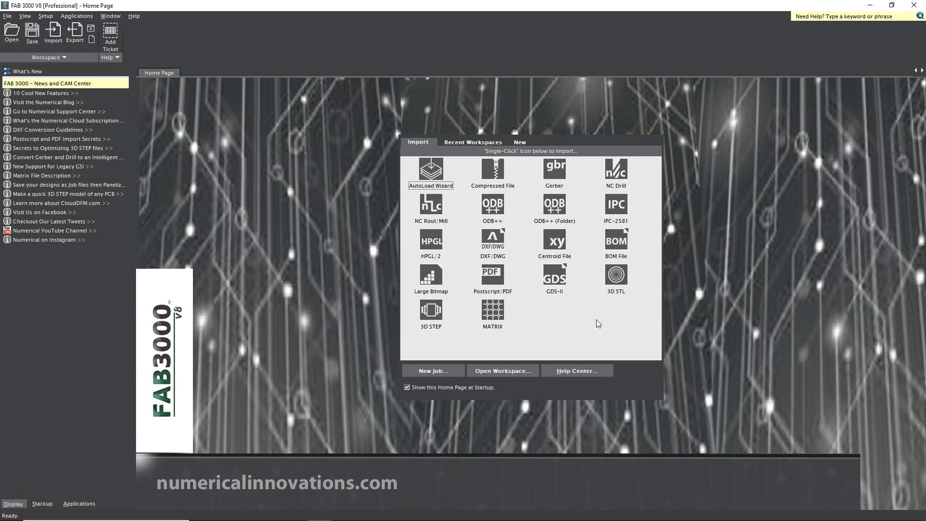
pyautogui.click(597, 319)
pyautogui.click(619, 207)
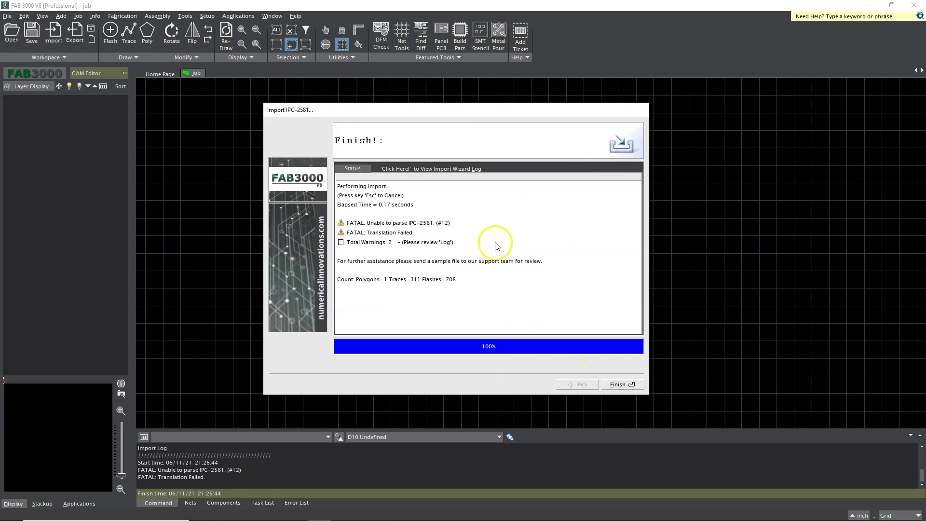
# Step: Finish the import so the board shows in the CAM Editor with 1020 objects
pyautogui.click(622, 384)
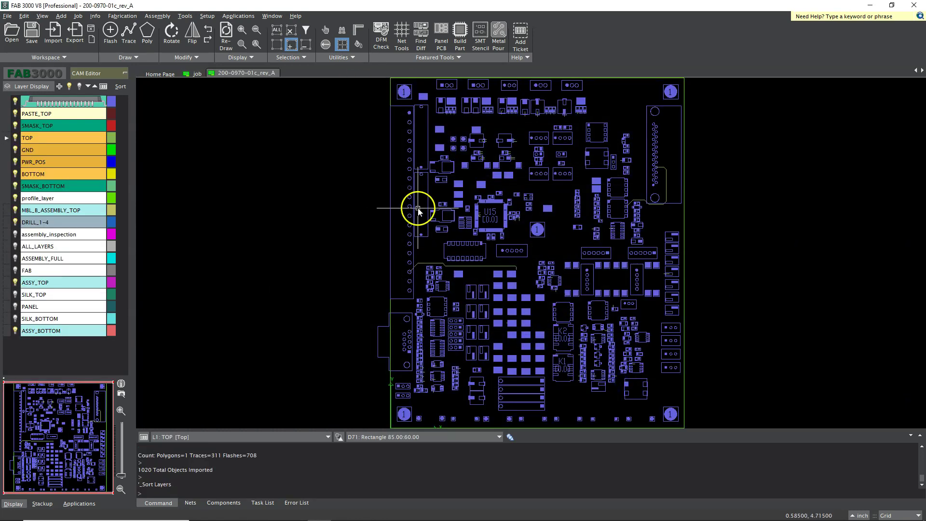
pyautogui.scroll(2, 481, 117)
pyautogui.scroll(-5, 492, 124)
pyautogui.scroll(5, 542, 223)
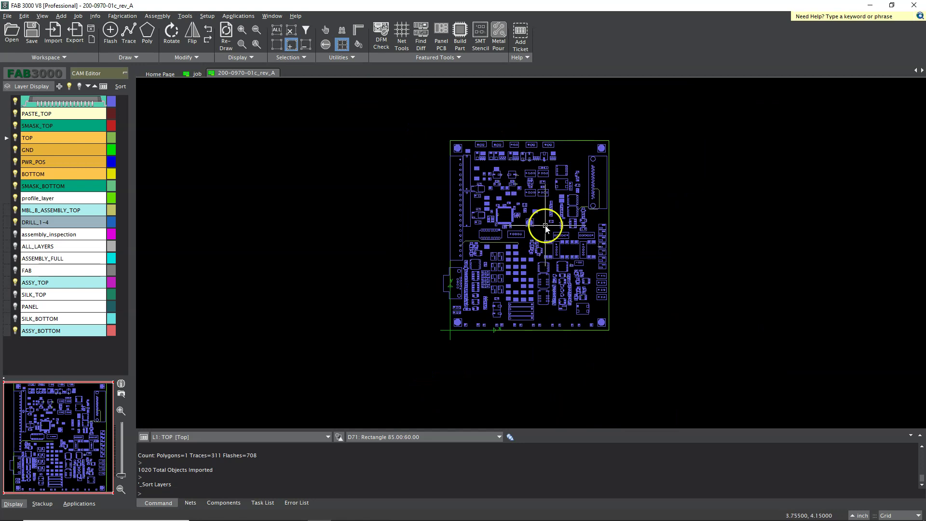
pyautogui.scroll(5, 592, 252)
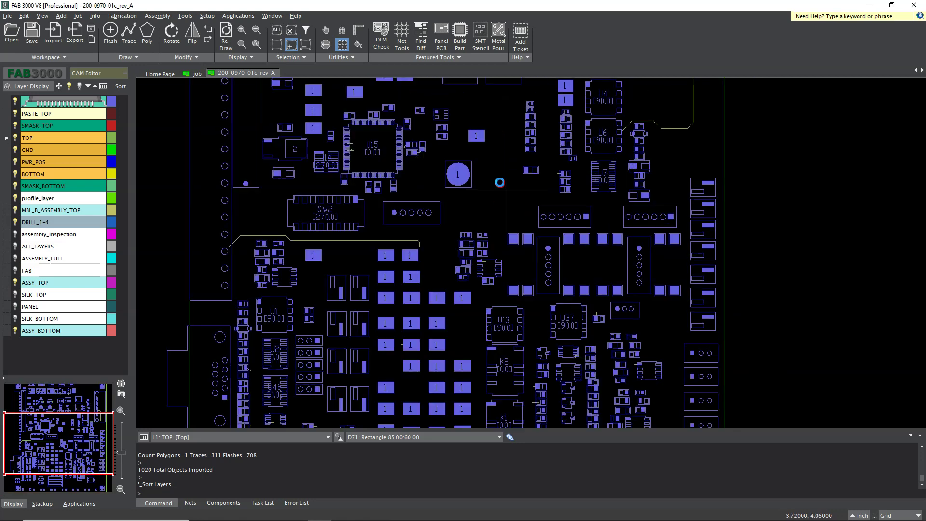
pyautogui.scroll(-3, 594, 254)
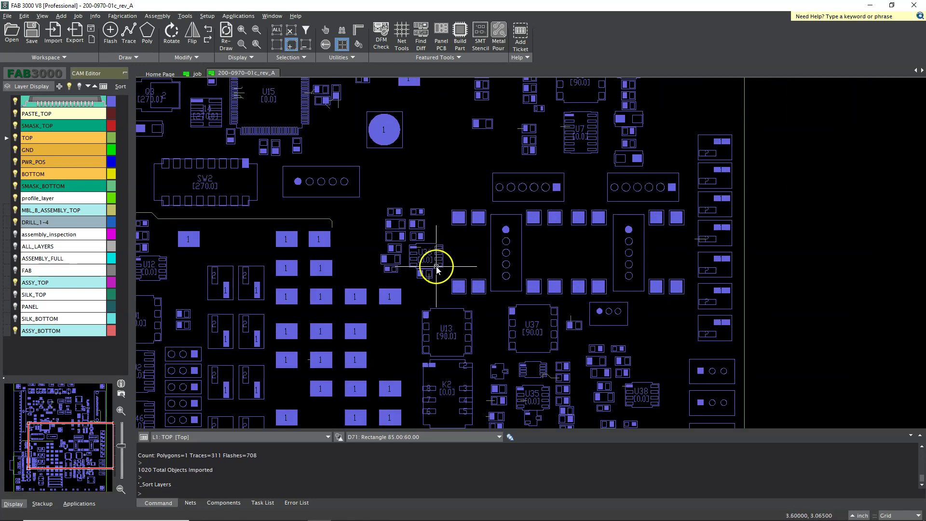
# Step: Pan and zoom to a close-up of components U13 and U37
pyautogui.moveTo(377, 249); pyautogui.dragTo(449, 163, button='middle')
pyautogui.scroll(2, 538, 265)
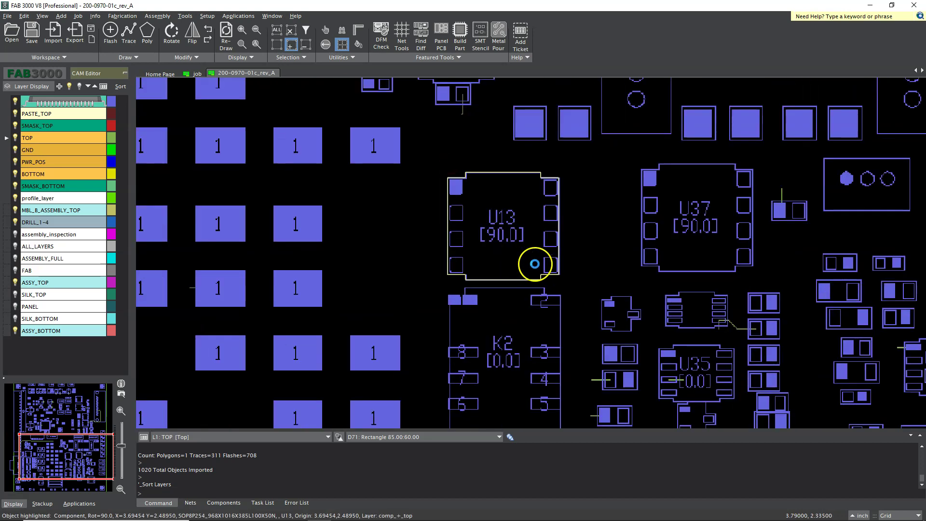
pyautogui.scroll(-5, 541, 252)
pyautogui.scroll(4, 535, 239)
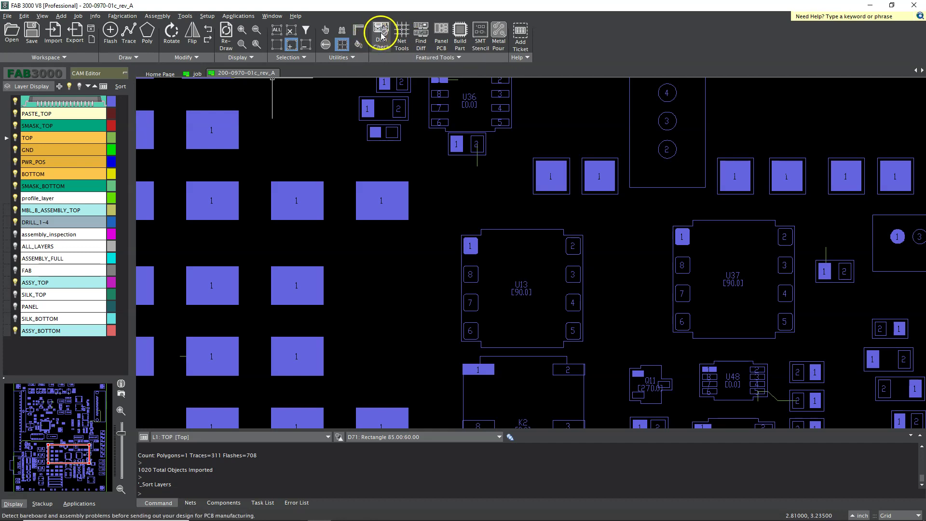
# Step: Run Netlist Extraction, confirming replacement of the existing nets
pyautogui.click(402, 38)
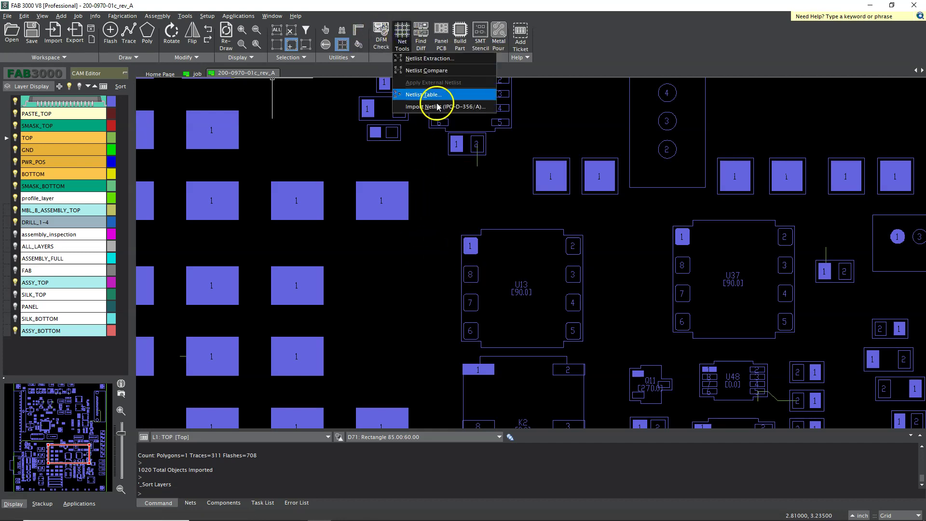
pyautogui.click(454, 59)
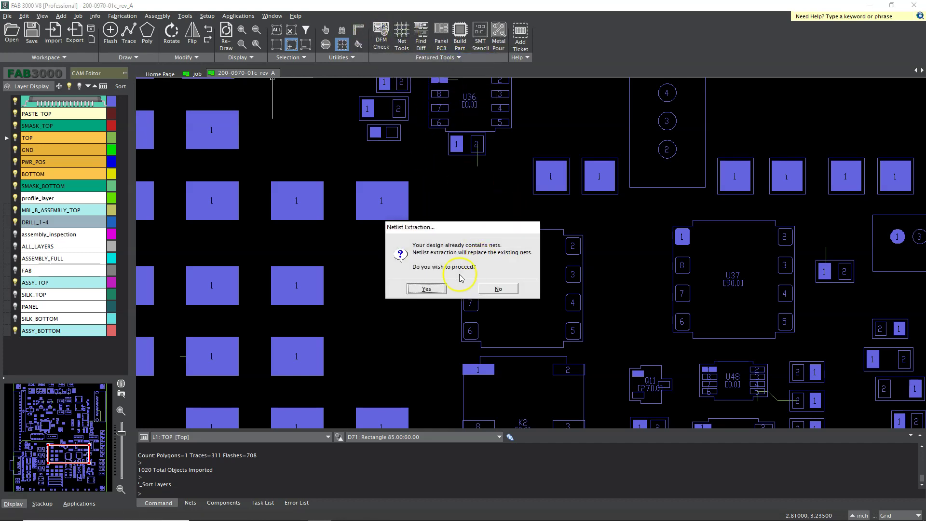
pyautogui.click(422, 289)
pyautogui.click(421, 289)
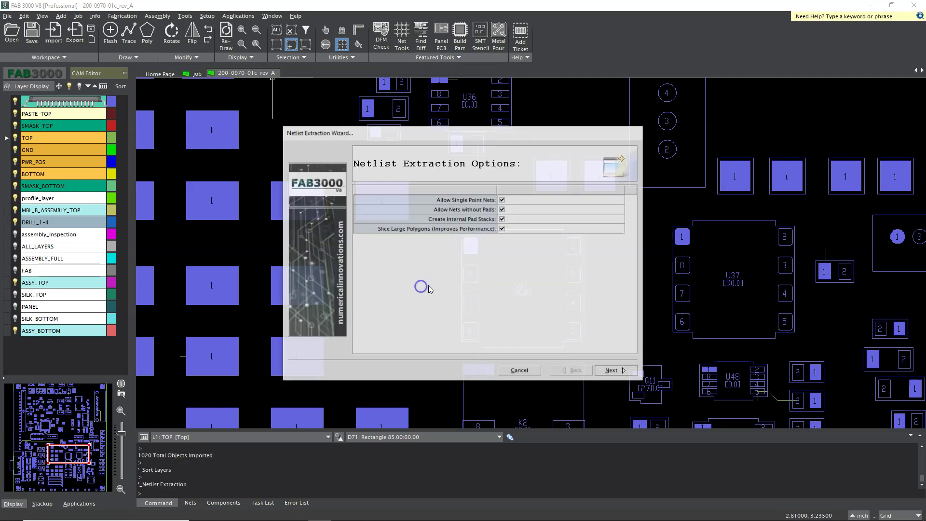
pyautogui.click(611, 371)
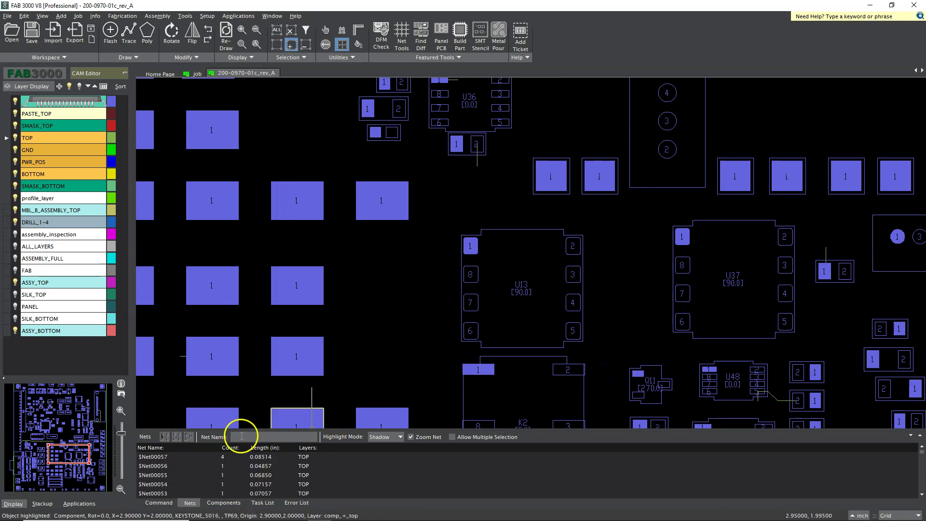
# Step: Enlarge the Nets panel and highlight nets $Net00021, $Net00017, $Net00025 and $Net00027 on the board
pyautogui.moveTo(341, 426); pyautogui.dragTo(367, 306)
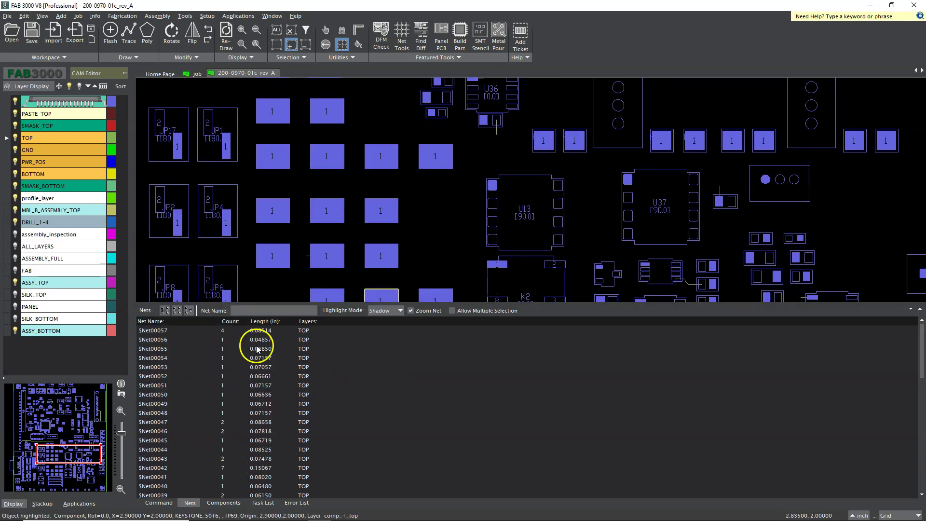
pyautogui.scroll(-10, 251, 390)
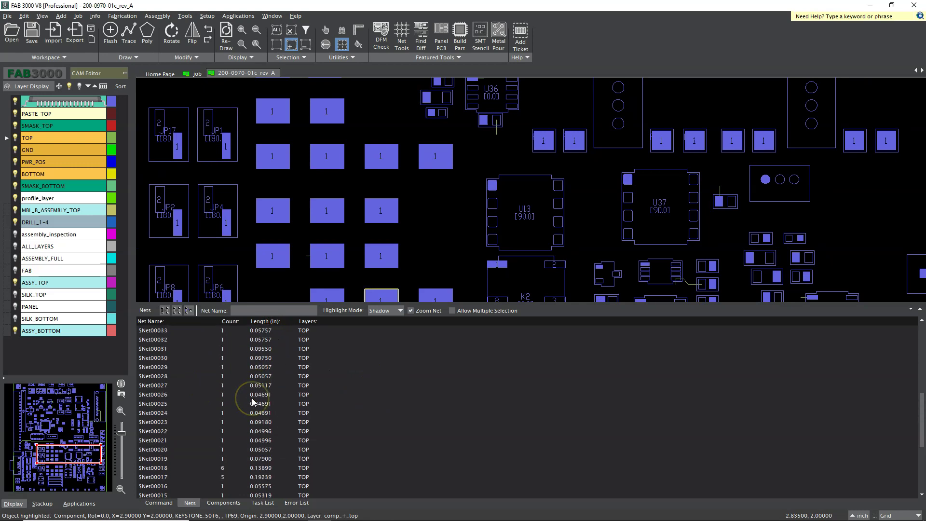
pyautogui.click(167, 385)
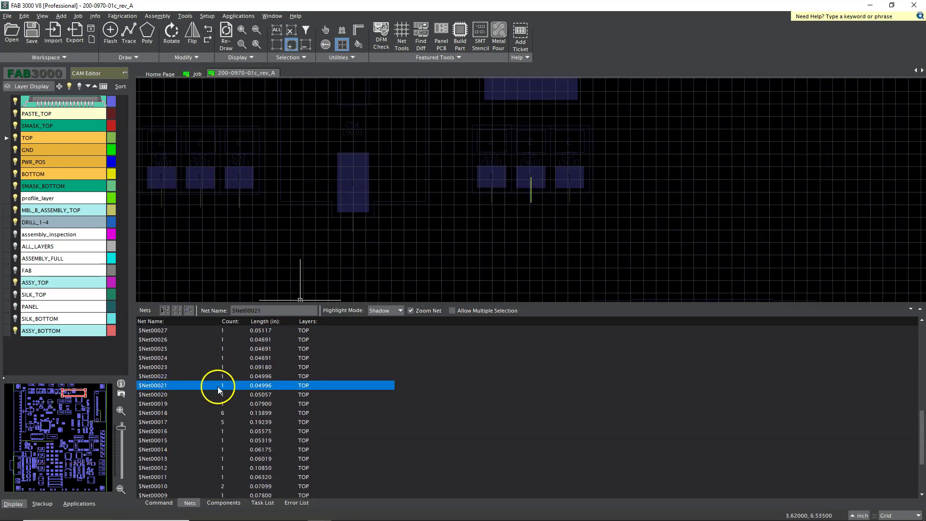
pyautogui.click(198, 421)
pyautogui.click(205, 348)
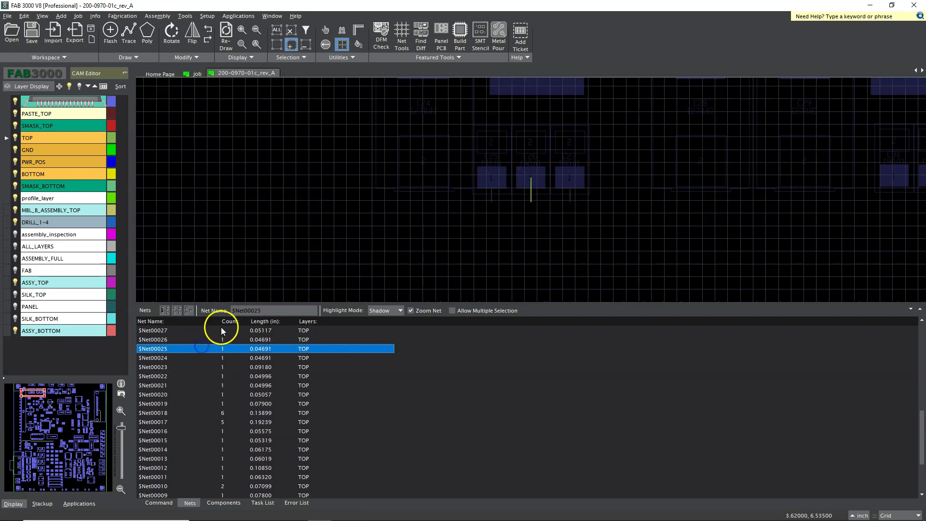
pyautogui.click(204, 330)
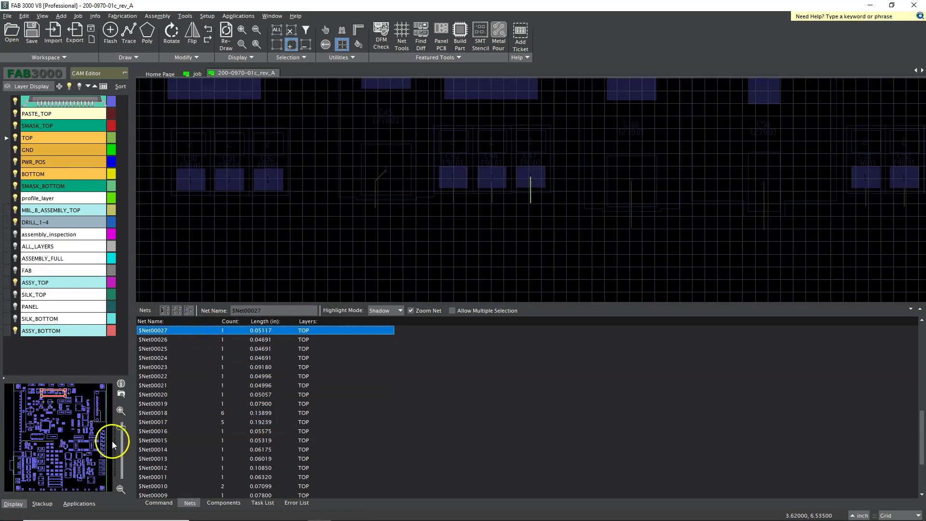
pyautogui.scroll(-3, 509, 190)
pyautogui.scroll(-1, 508, 190)
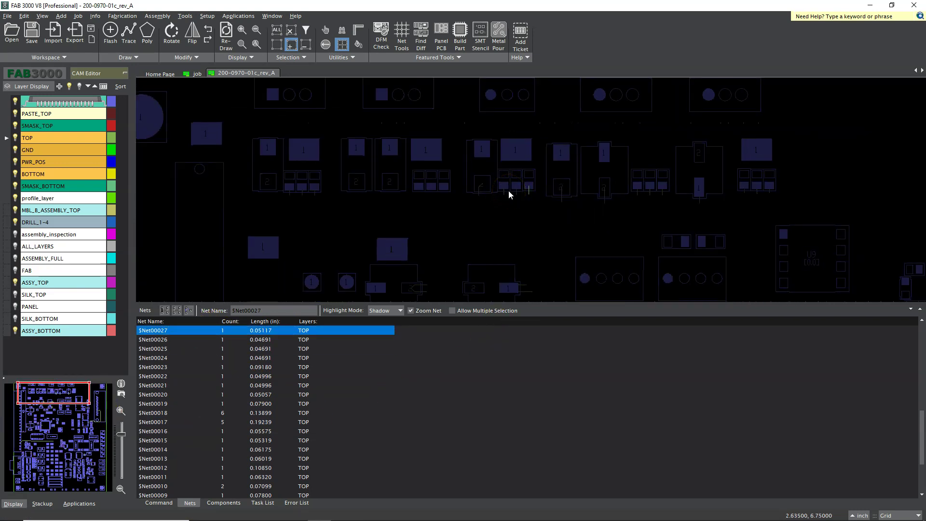
pyautogui.scroll(-1, 485, 234)
pyautogui.scroll(3, 515, 186)
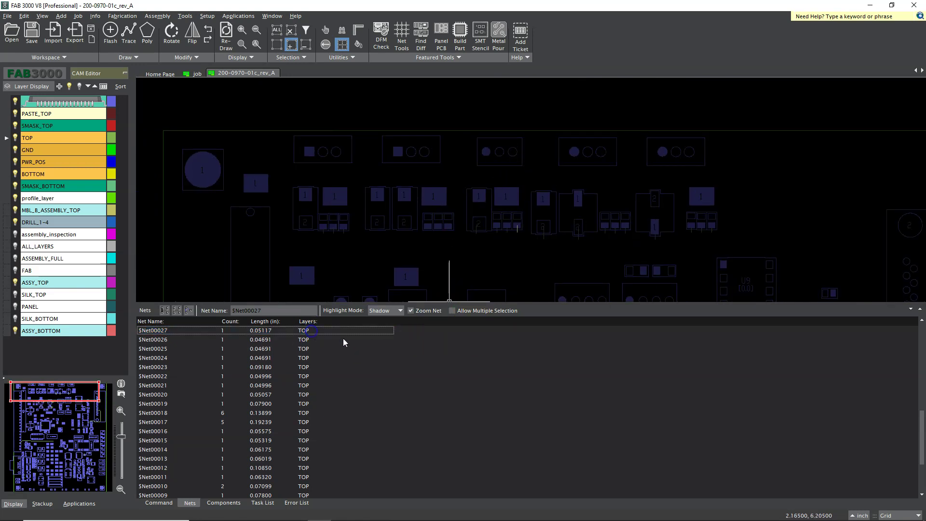
# Step: Clear the net selection, change the artwork display mode and select all board objects
pyautogui.click(380, 229)
pyautogui.scroll(1, 361, 221)
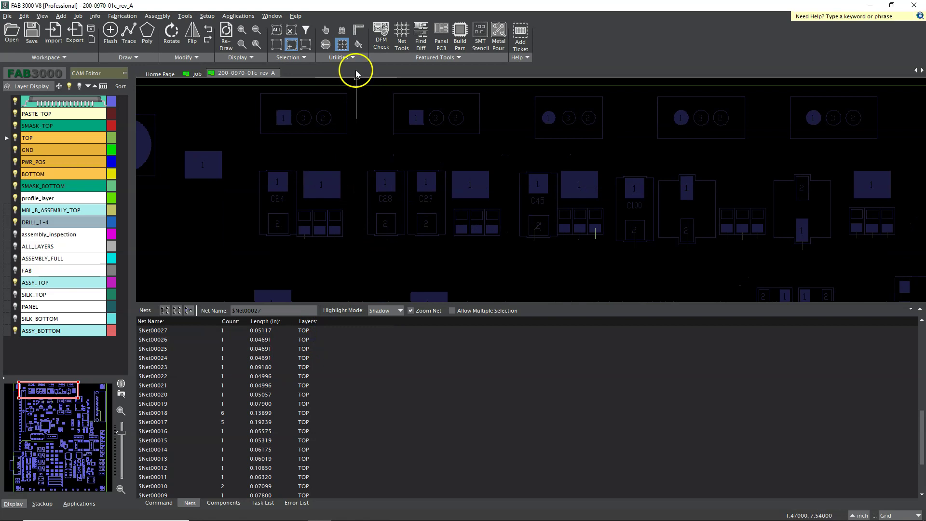
pyautogui.click(343, 45)
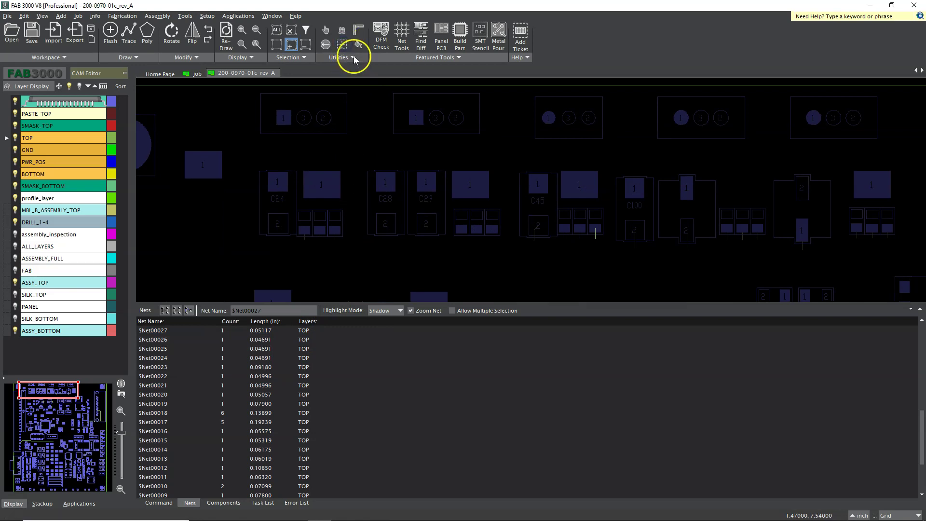
pyautogui.click(291, 44)
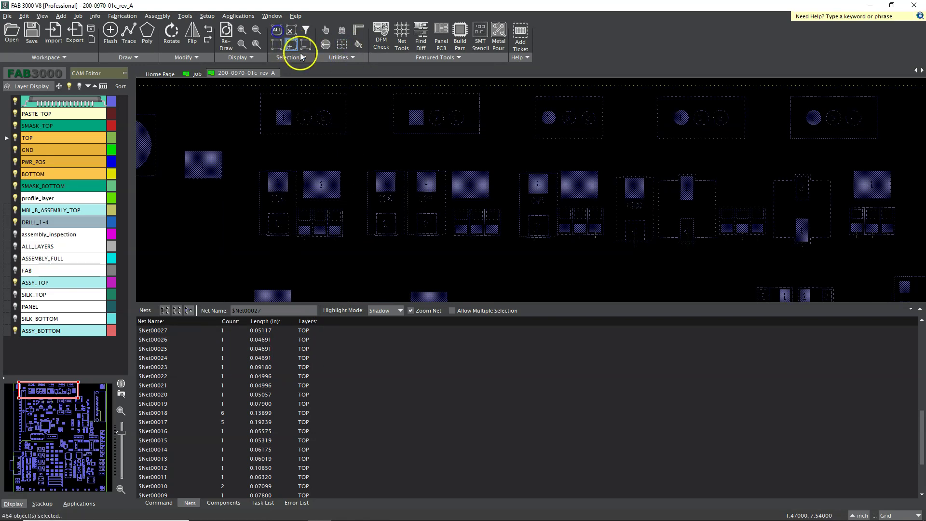
# Step: In DFM rules, enable Board Edge Clearance, Drill-Pad Annular Ring, Outer Layer Clearance and SMT Pad Width checks
pyautogui.click(383, 43)
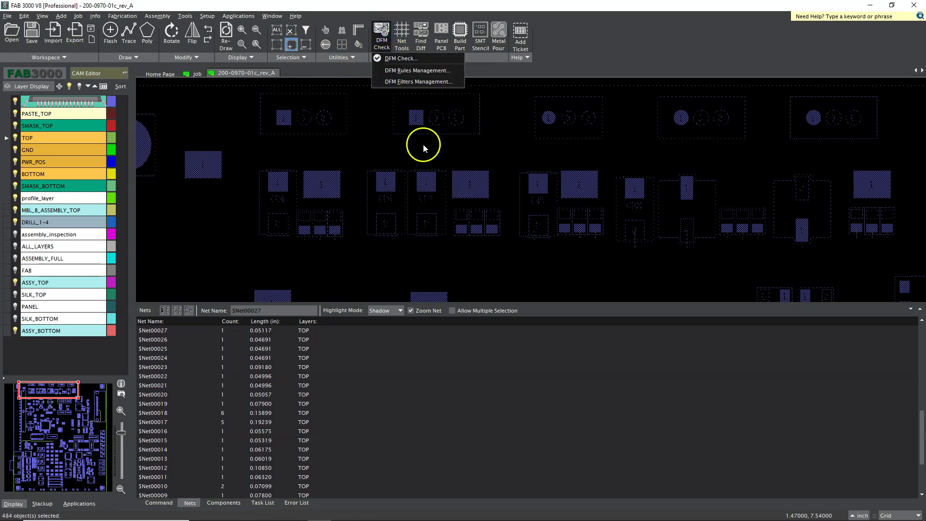
pyautogui.click(425, 72)
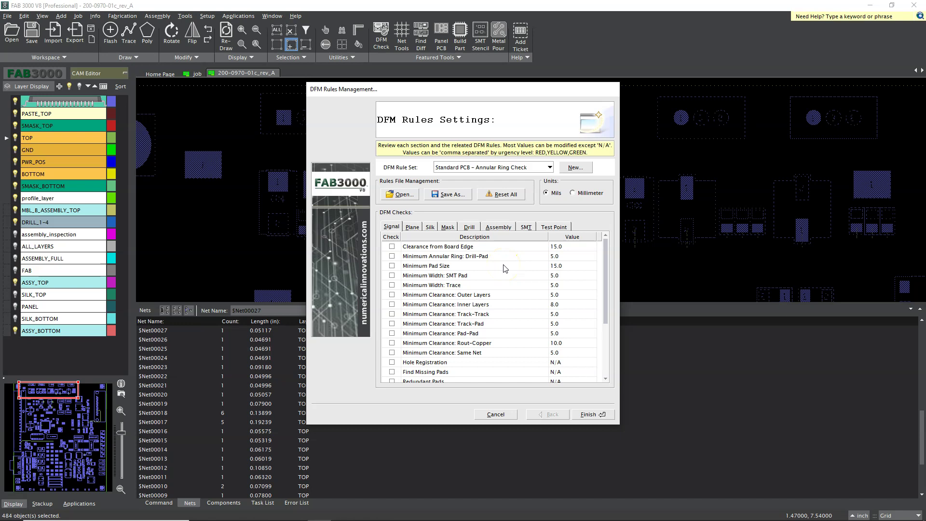
pyautogui.click(391, 245)
pyautogui.click(392, 256)
pyautogui.click(392, 295)
pyautogui.click(391, 276)
pyautogui.scroll(-3, 483, 312)
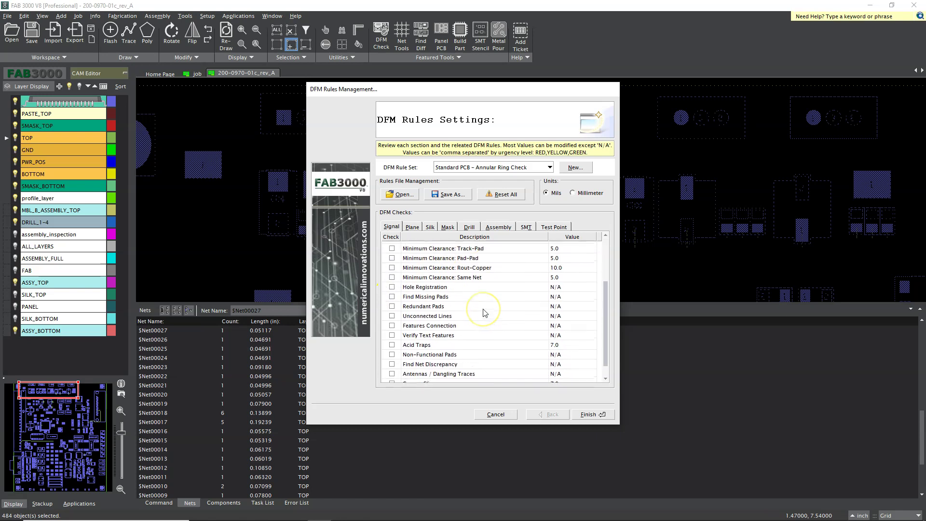
# Step: Switch the rule set to Standard PCB in mils and accept the settings
pyautogui.click(534, 166)
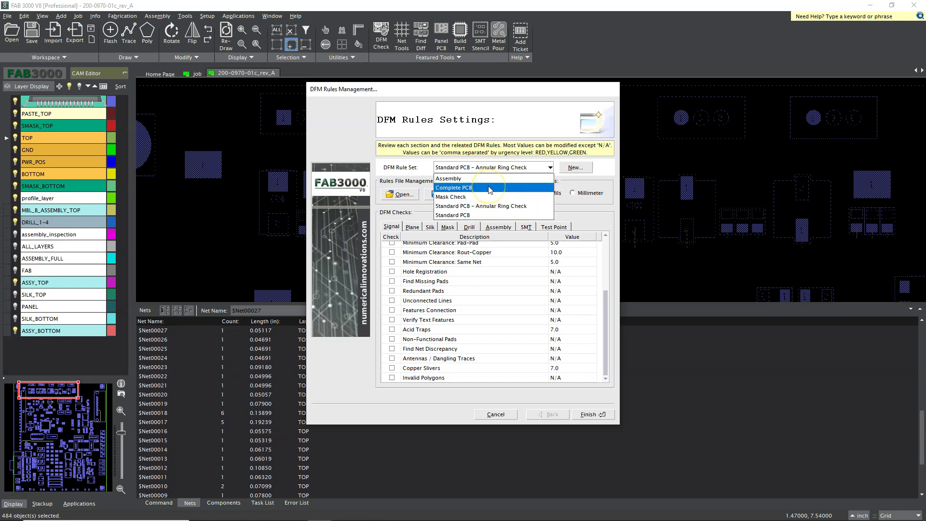
pyautogui.click(476, 215)
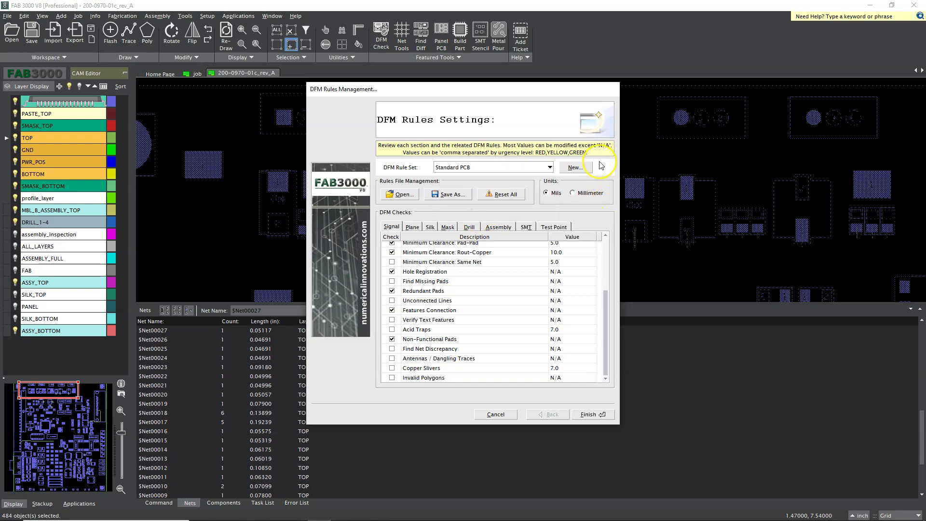
pyautogui.scroll(3, 434, 289)
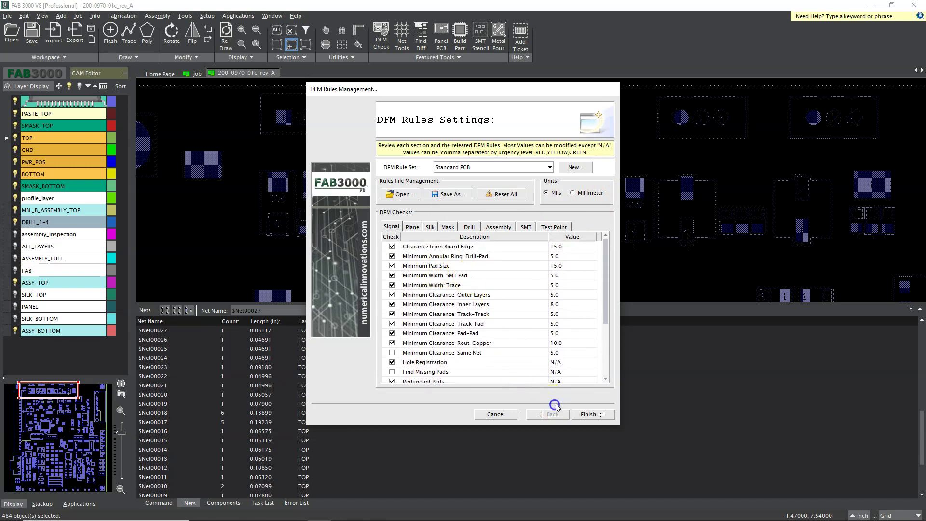
pyautogui.click(595, 415)
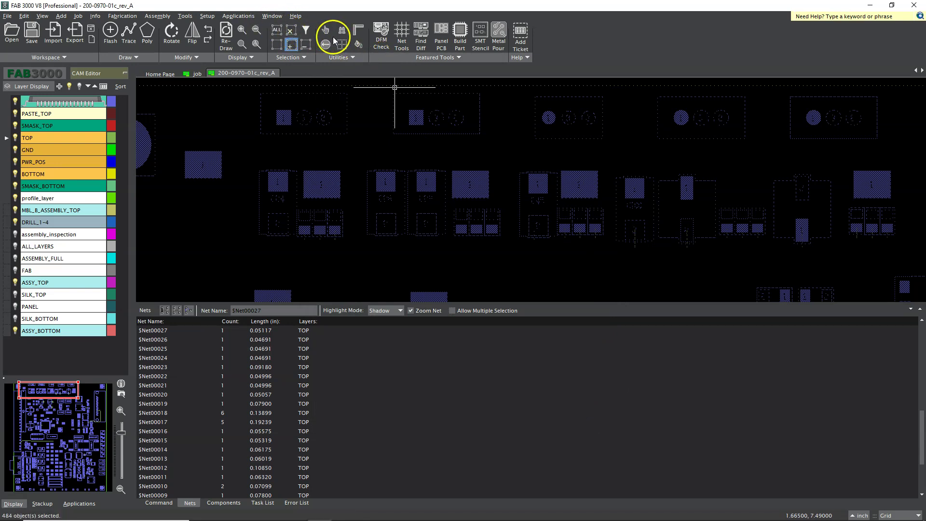
# Step: Start a DFM check and agree to convert the drill layers to NC data
pyautogui.click(379, 39)
pyautogui.click(395, 66)
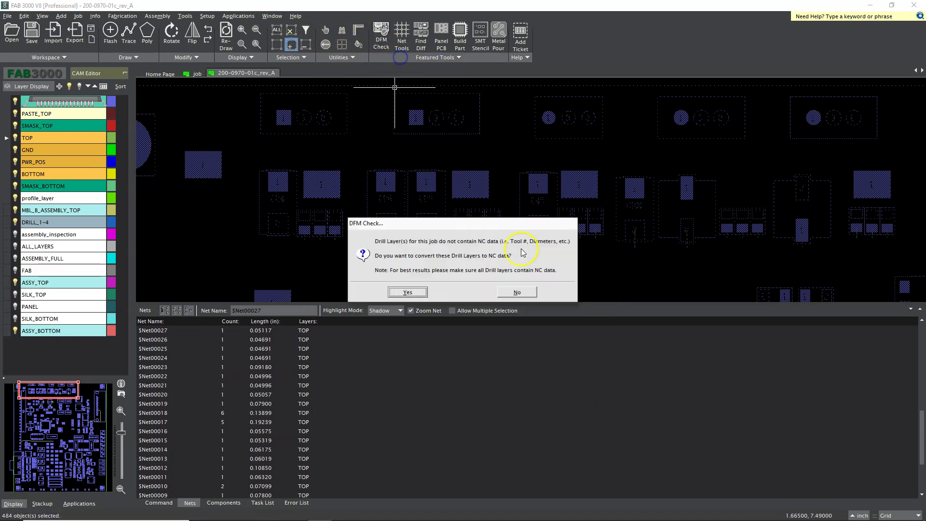
pyautogui.click(407, 292)
pyautogui.click(409, 296)
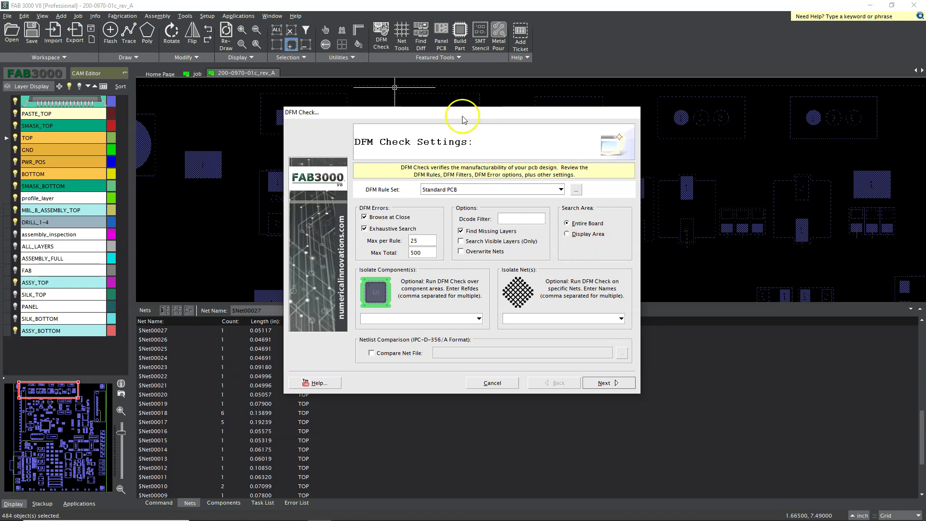
# Step: Keep Standard PCB and Entire Board settings and run the check
pyautogui.moveTo(467, 119); pyautogui.dragTo(473, 119)
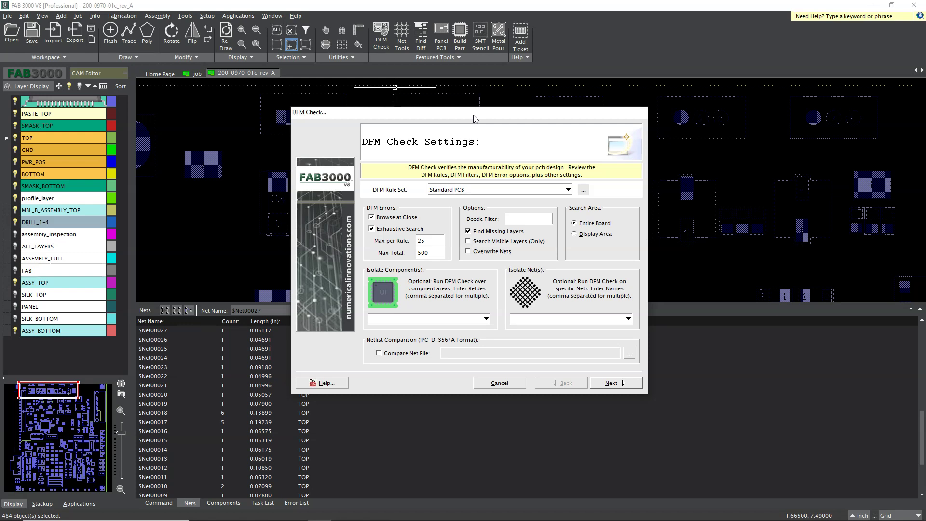
pyautogui.moveTo(474, 116); pyautogui.dragTo(485, 115)
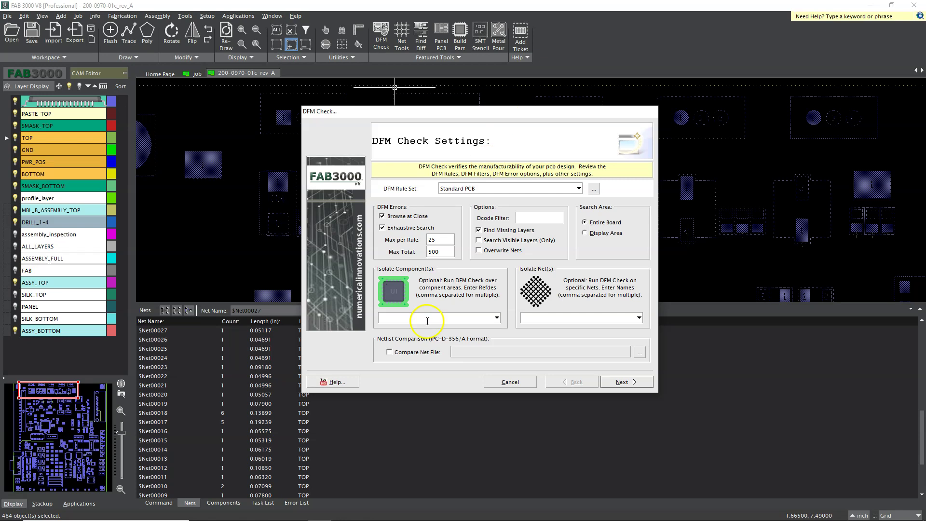
pyautogui.click(451, 364)
pyautogui.click(498, 191)
pyautogui.click(634, 382)
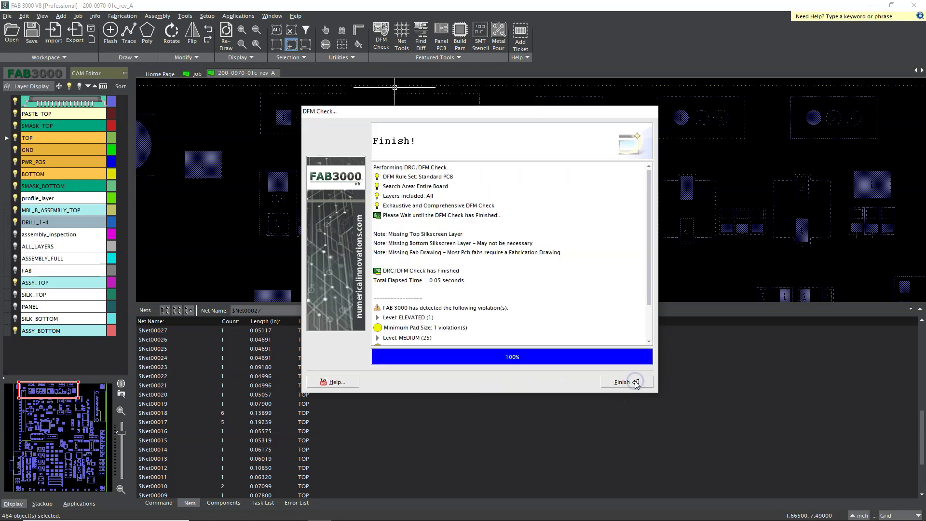
# Step: List the Minimum Width: Trace violations and zoom to the second, sixth and ninth ones
pyautogui.click(632, 382)
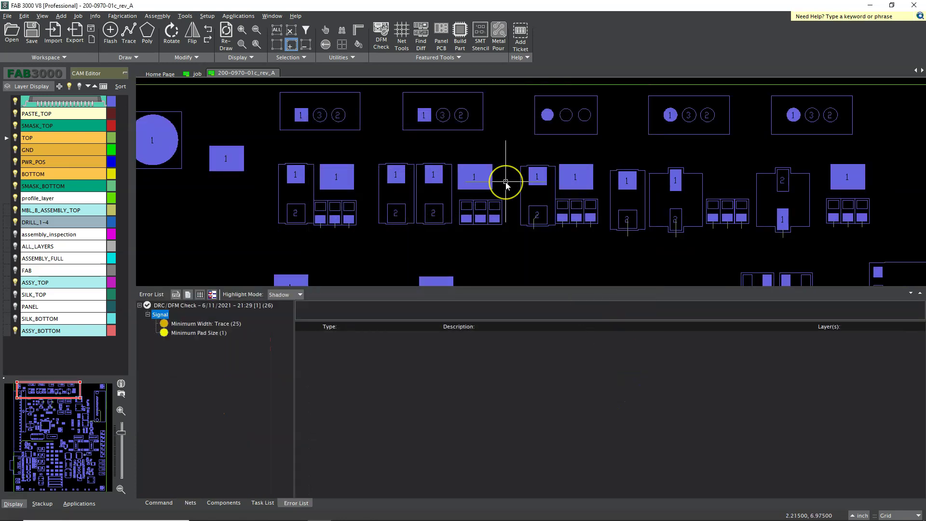
pyautogui.scroll(-3, 505, 181)
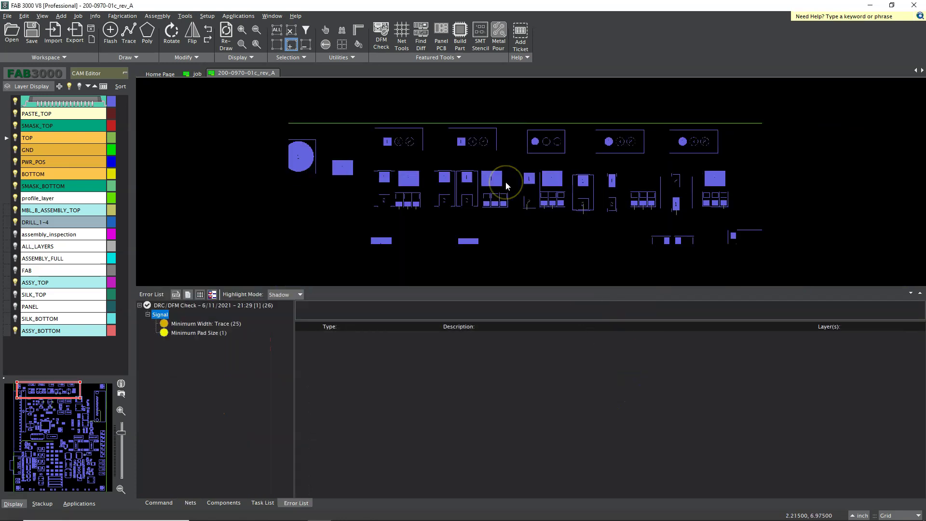
pyautogui.click(227, 325)
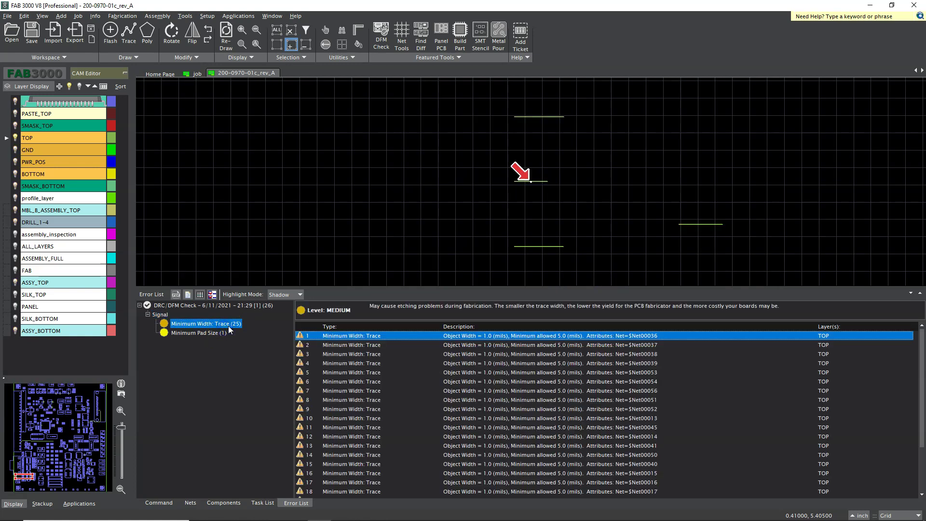
pyautogui.scroll(4, 516, 181)
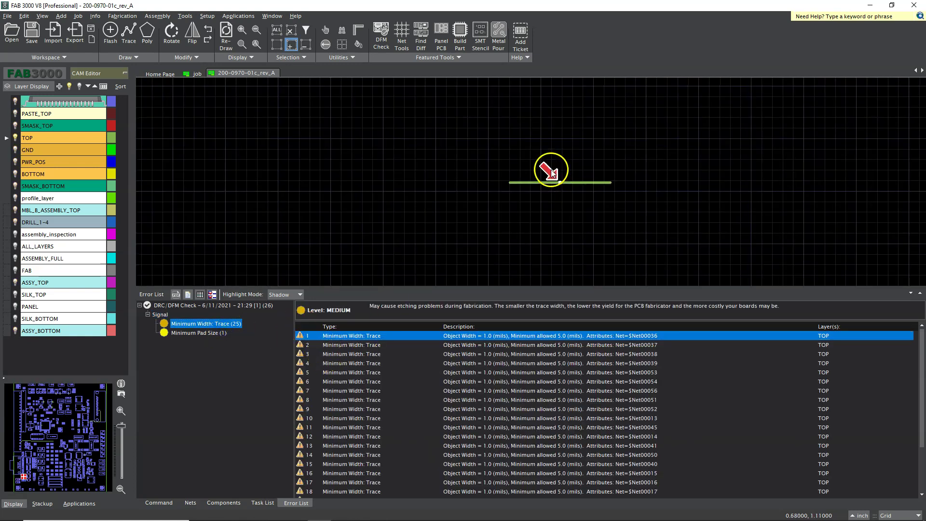
pyautogui.click(352, 344)
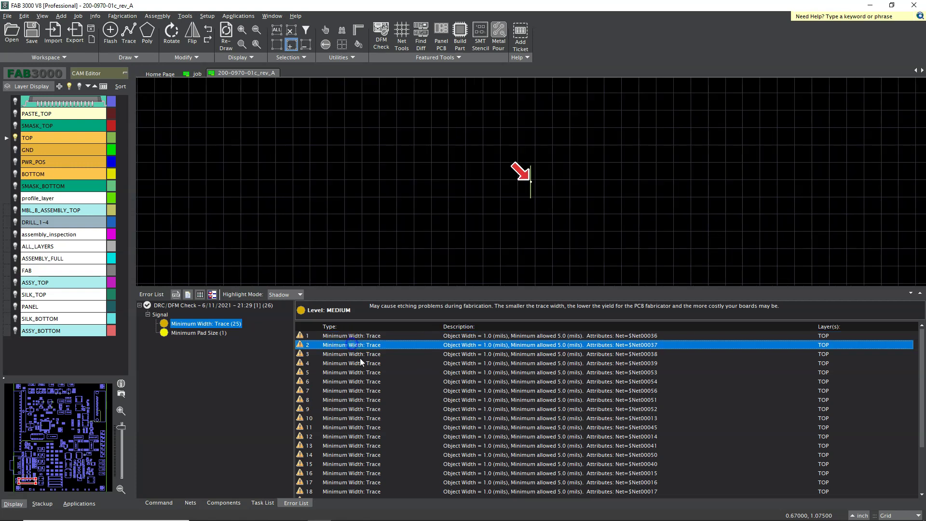
pyautogui.click(350, 381)
pyautogui.click(352, 409)
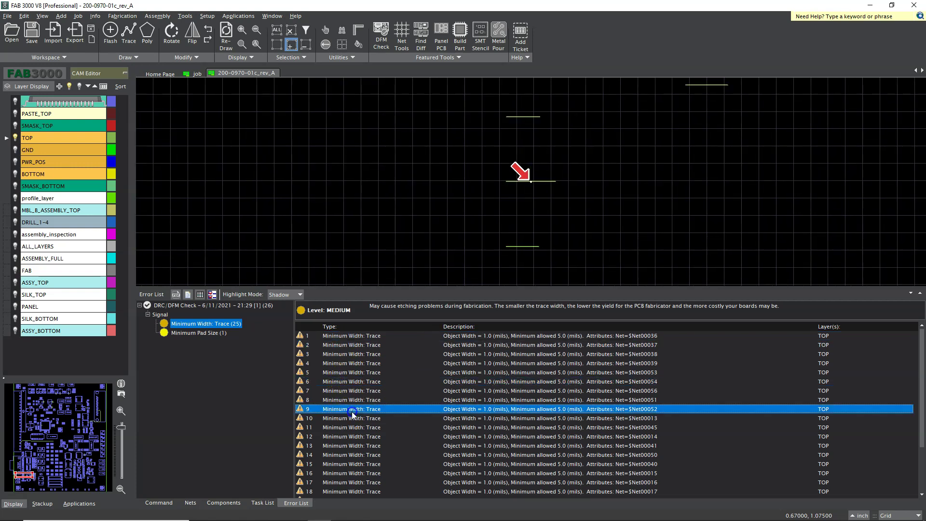
pyautogui.scroll(2, 529, 184)
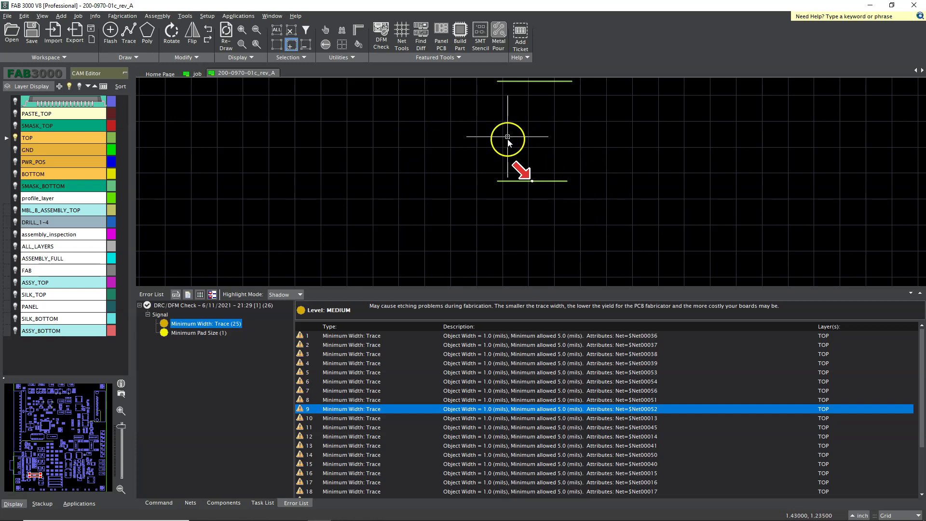
# Step: Show the single Minimum Pad Size violation: a 1.0-mil TOP object against 15.0-mil minimum
pyautogui.click(182, 332)
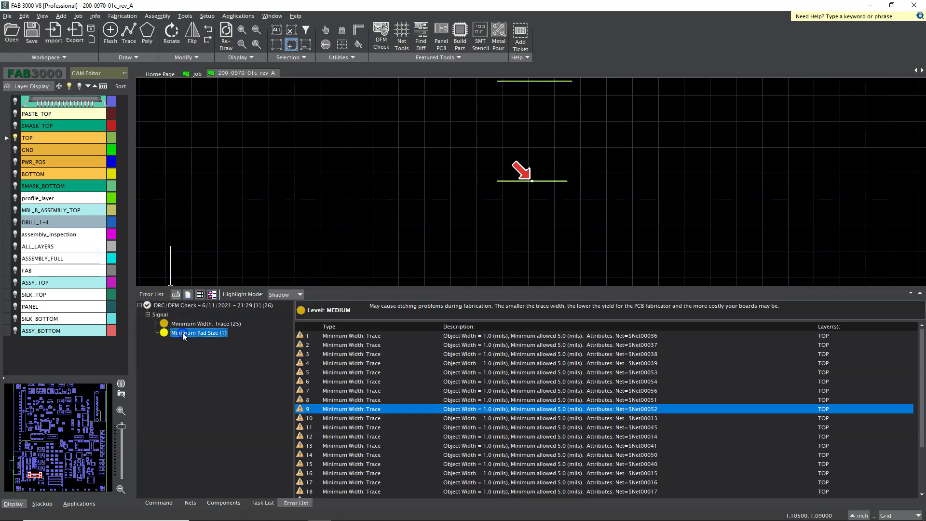
pyautogui.scroll(5, 531, 176)
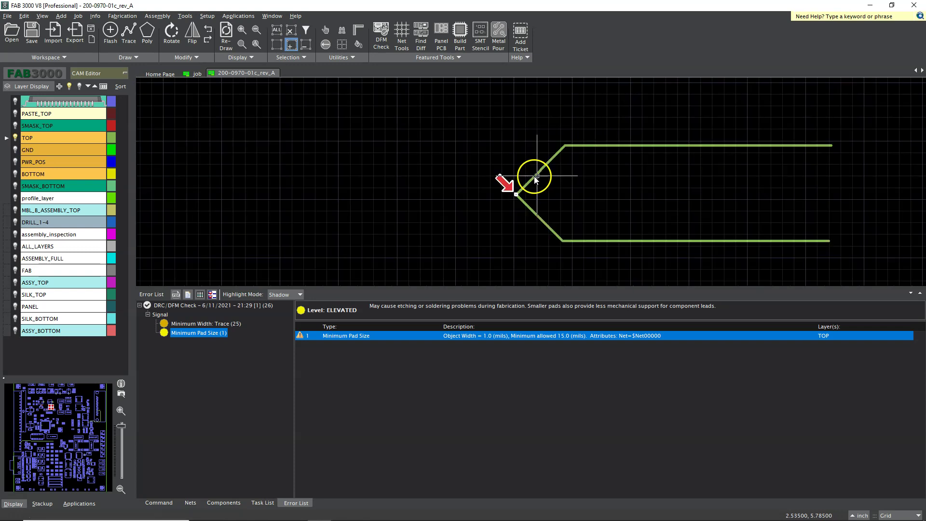
pyautogui.scroll(3, 529, 216)
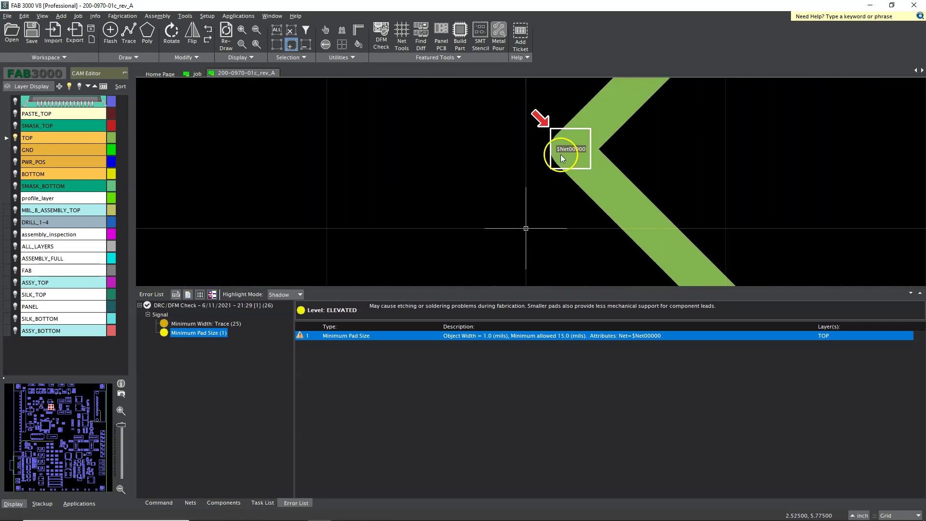
pyautogui.scroll(-3, 533, 190)
pyautogui.scroll(-4, 366, 194)
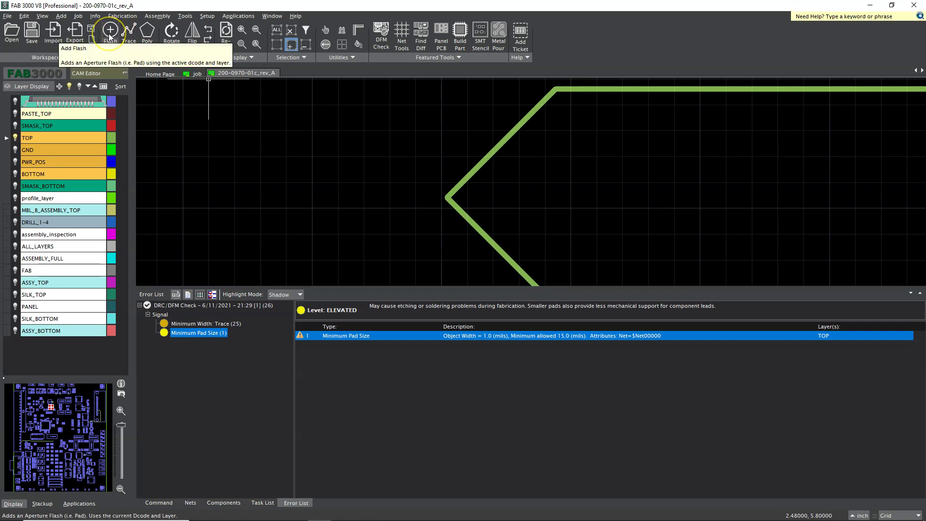
# Step: Save the workspace with its DFM violation results using the Save Workspace toolbar button
pyautogui.click(35, 36)
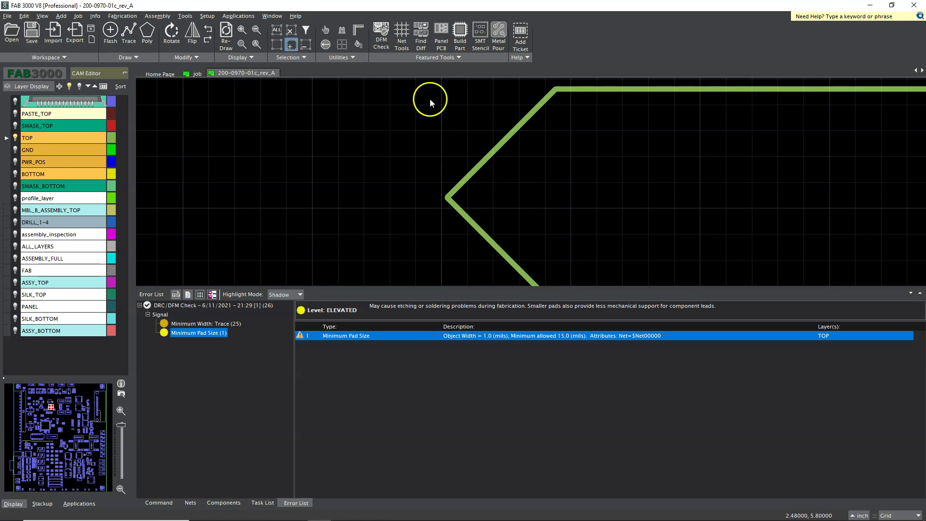
pyautogui.scroll(-2, 425, 149)
pyautogui.scroll(1, 425, 154)
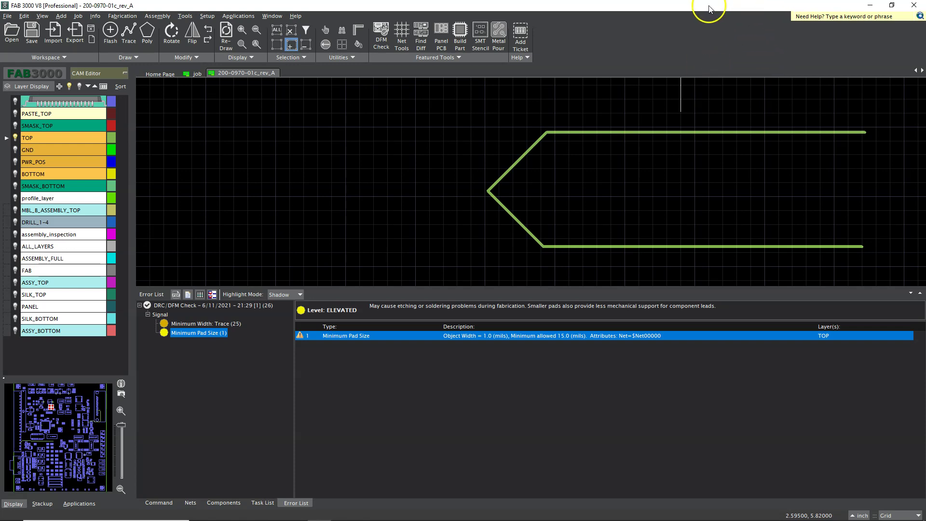
pyautogui.moveTo(708, 5)
pyautogui.mouseDown()
pyautogui.moveTo(719, 43)
pyautogui.moveTo(707, 11)
pyautogui.mouseUp()
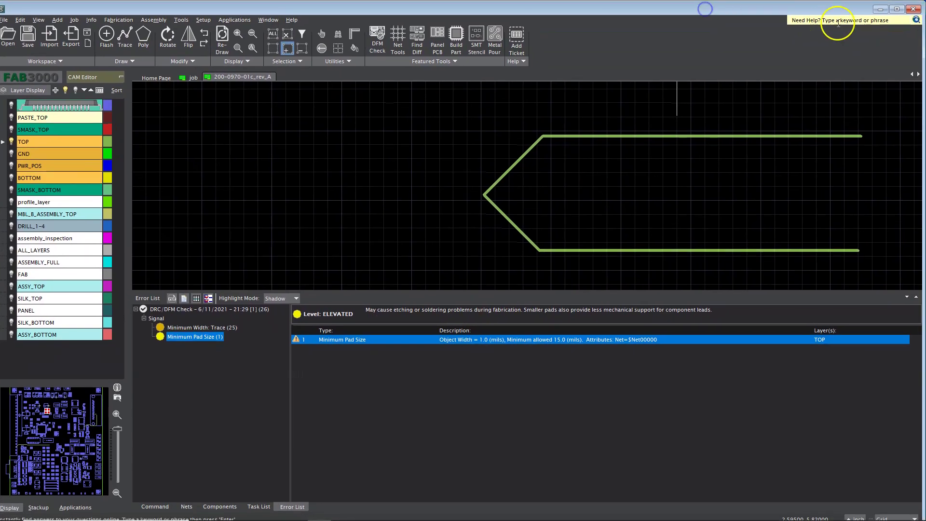
pyautogui.click(898, 9)
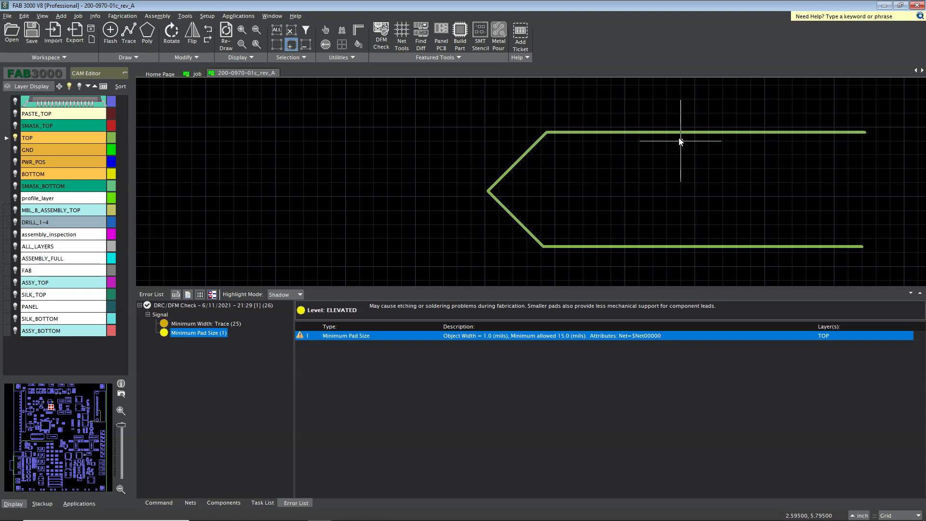
pyautogui.moveTo(697, 132)
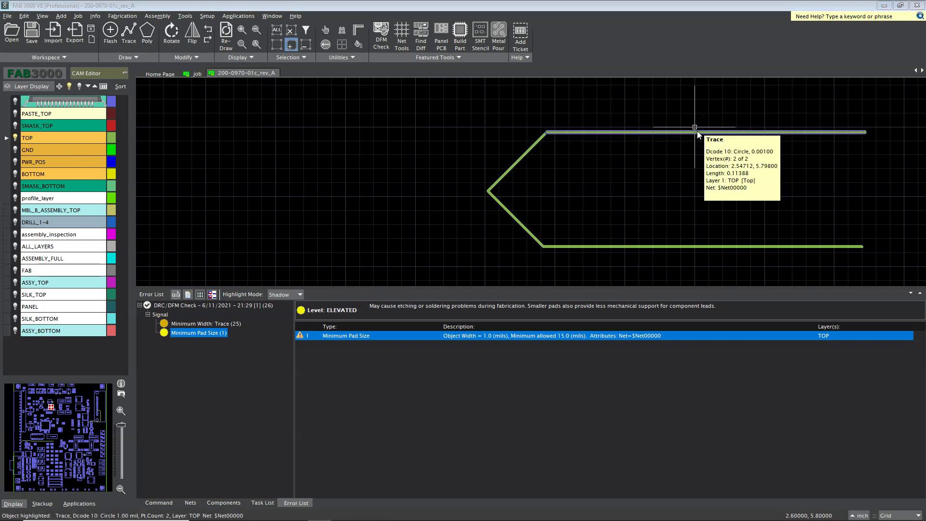
pyautogui.click(712, 46)
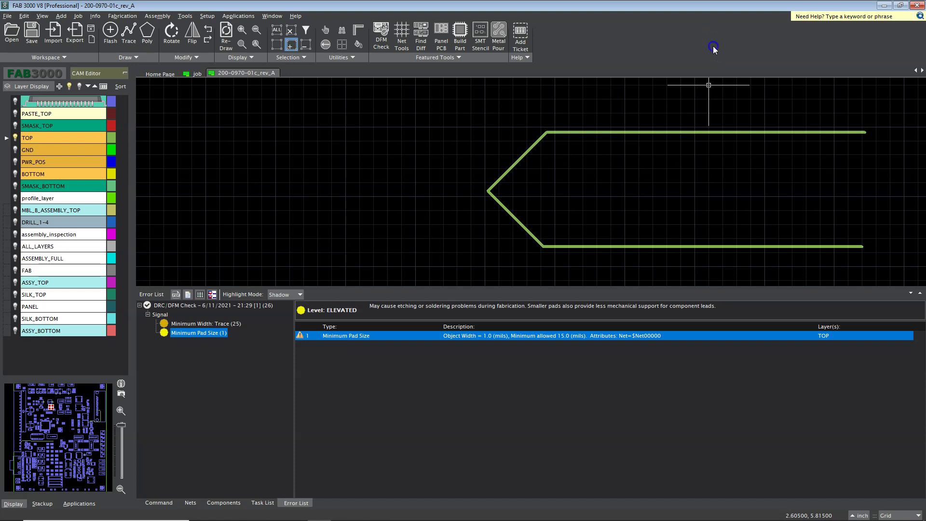
pyautogui.click(717, 93)
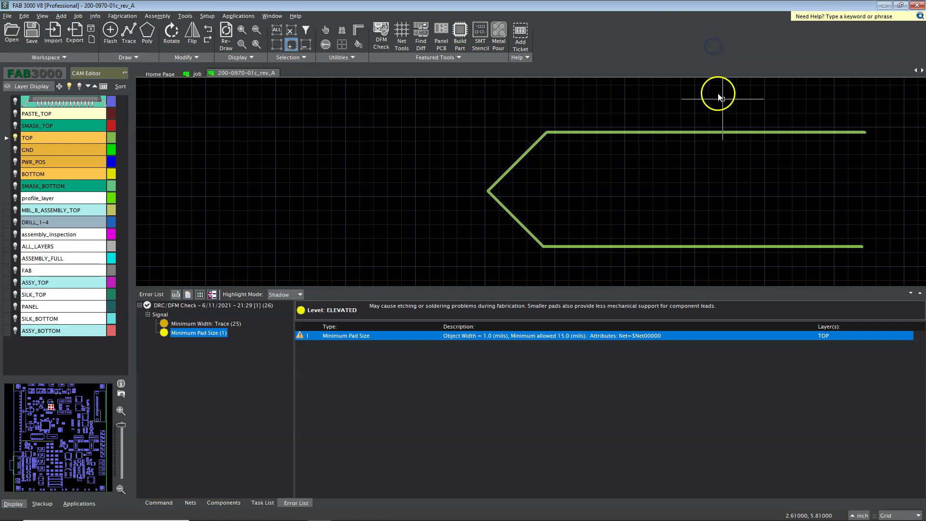
pyautogui.click(780, 98)
pyautogui.click(507, 108)
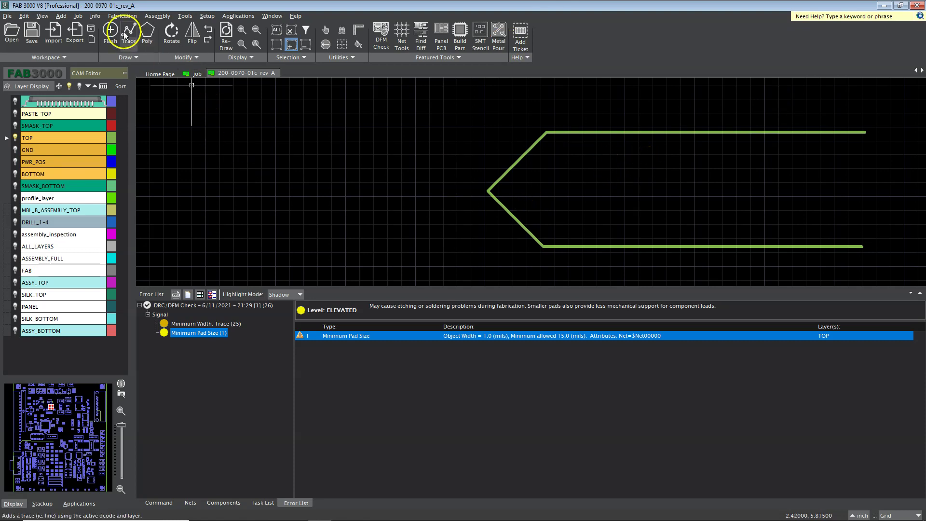
pyautogui.click(126, 17)
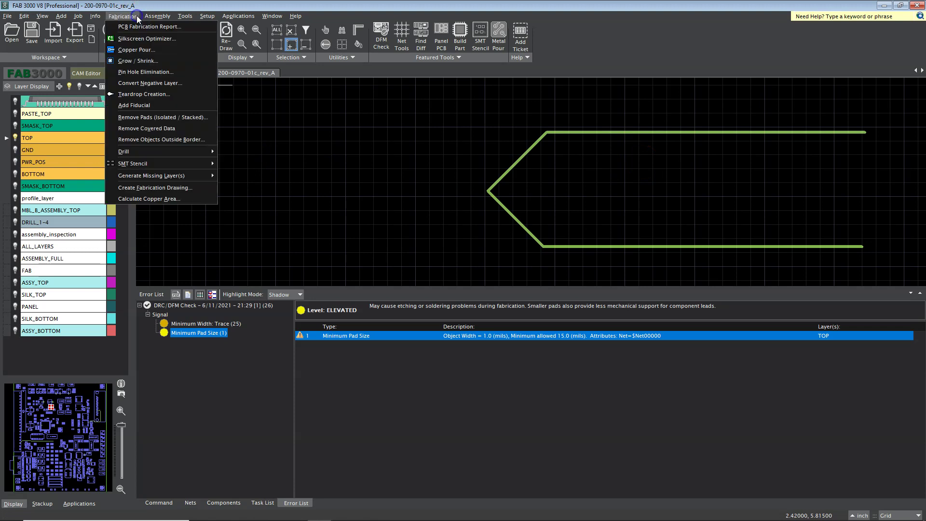
pyautogui.click(130, 17)
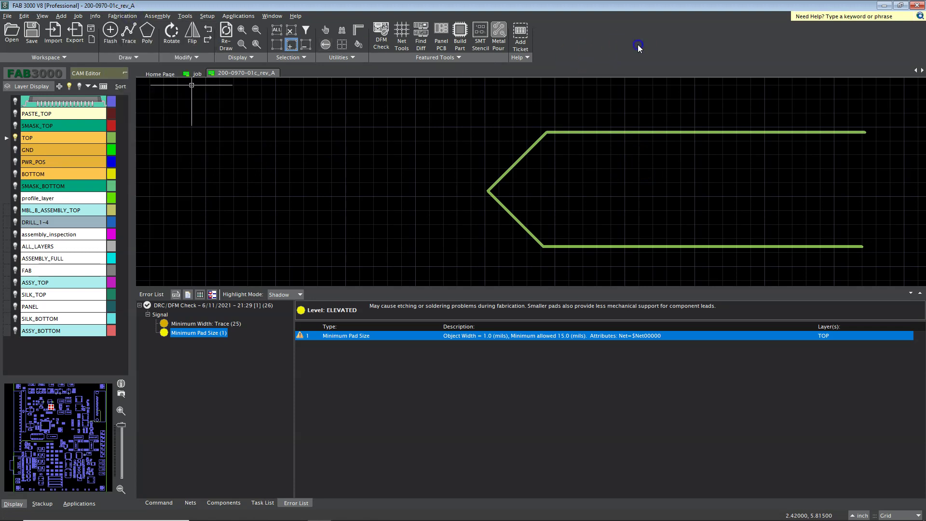
pyautogui.moveTo(669, 136)
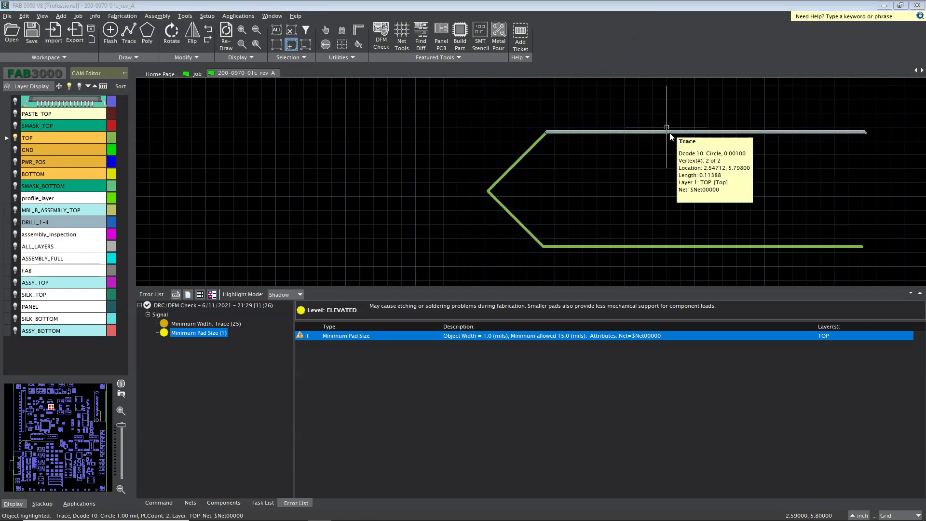